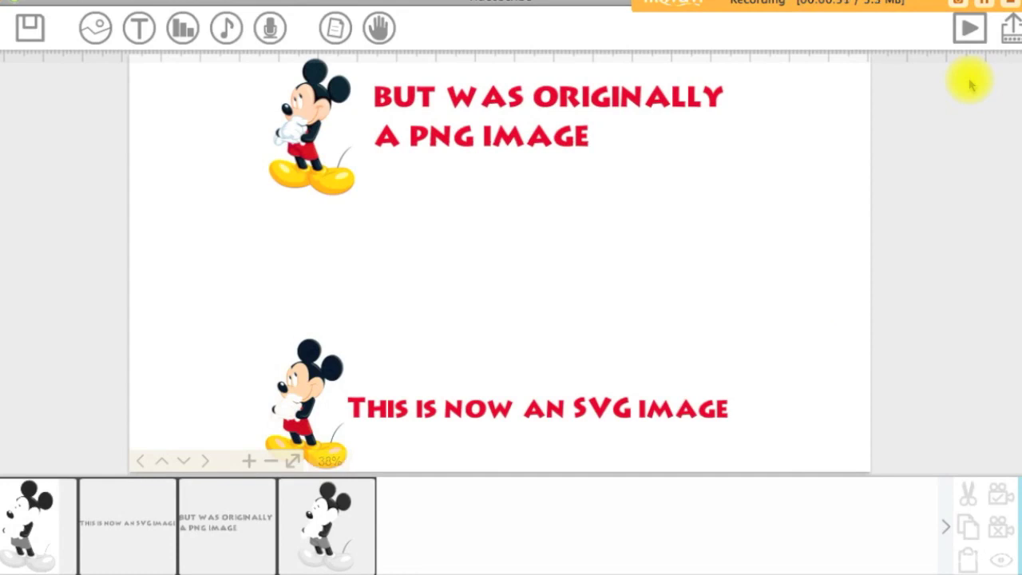
- Select the fourth slide thumbnail, the one holding the Mickey image
left_click(341, 505)
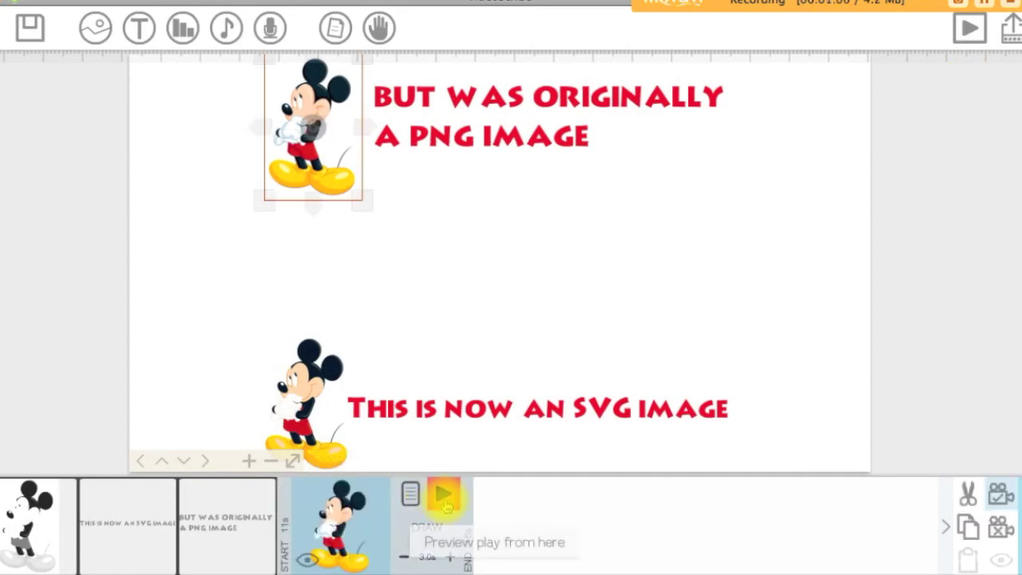
- Preview from the current slide and stop it, then preview from the first slide and stop
left_click(444, 499)
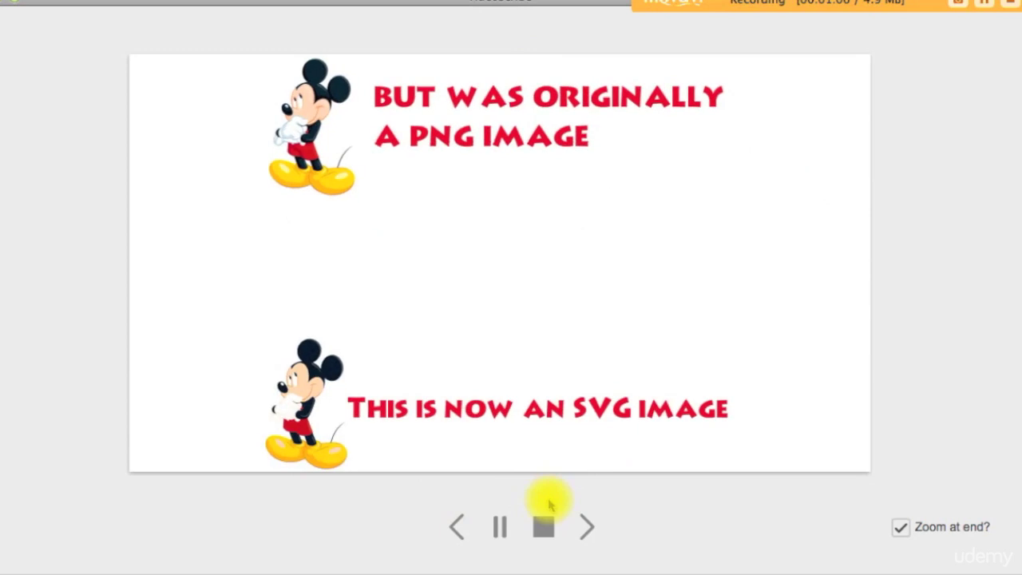
left_click(546, 515)
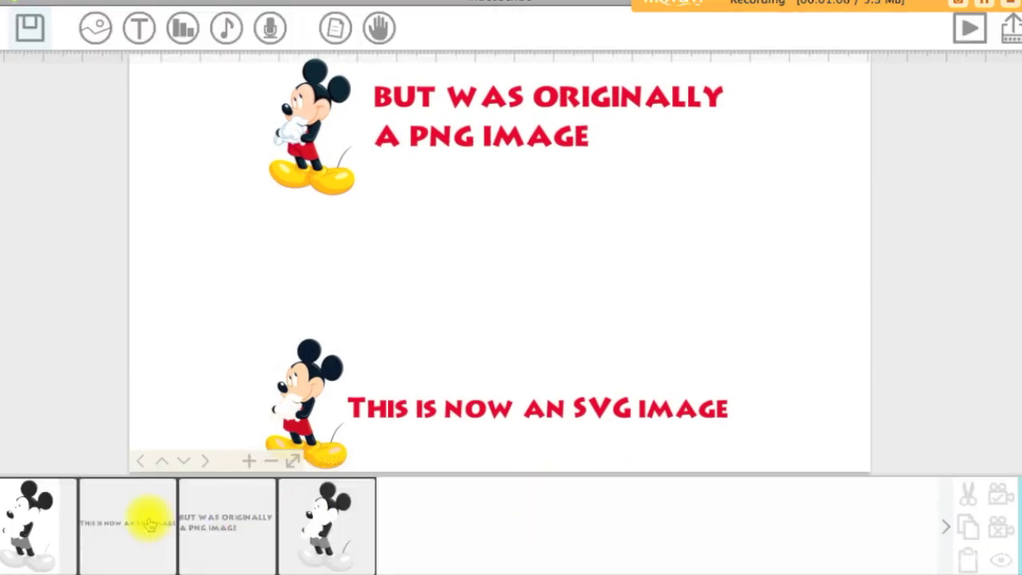
left_click(38, 517)
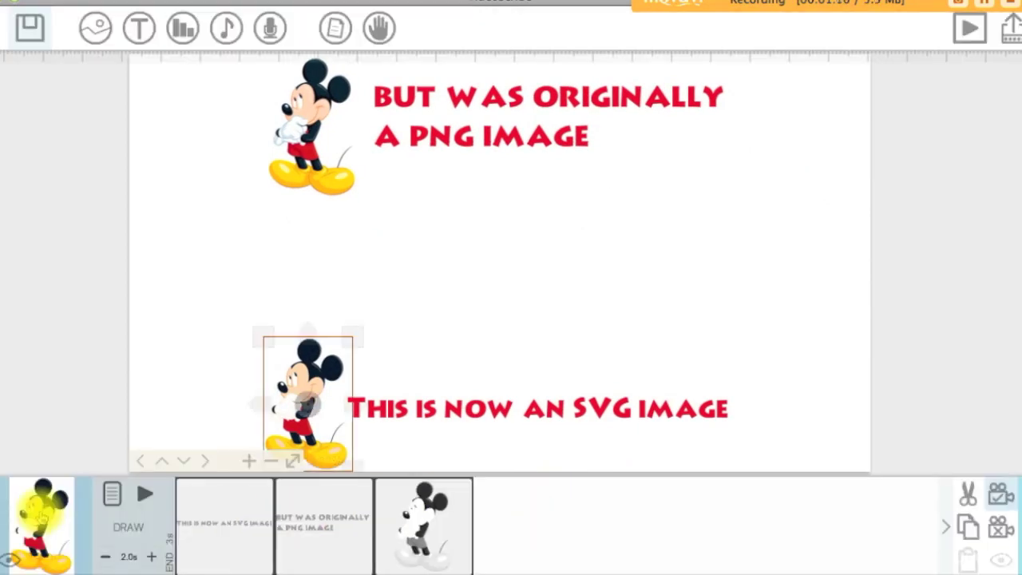
left_click(149, 497)
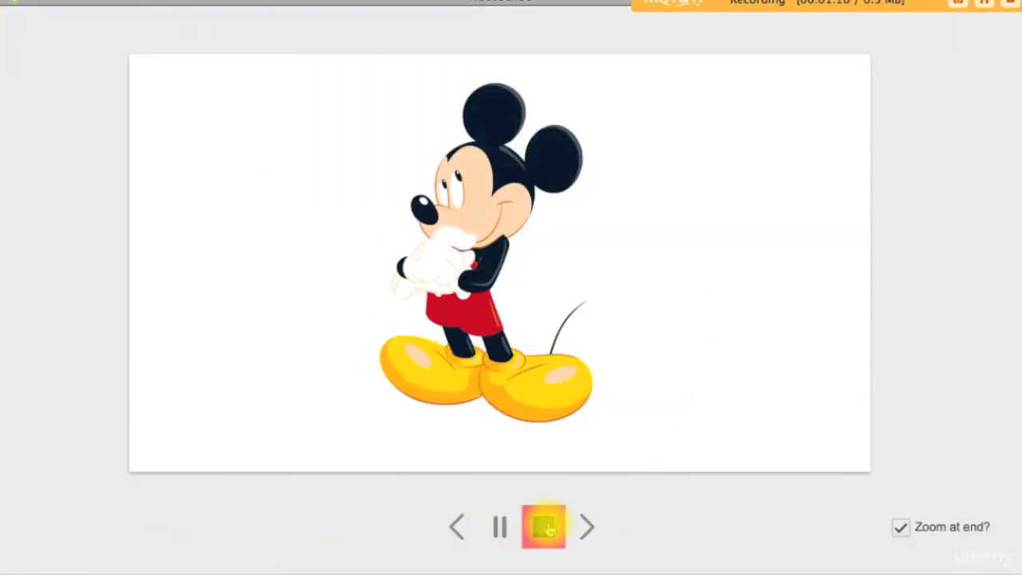
left_click(546, 527)
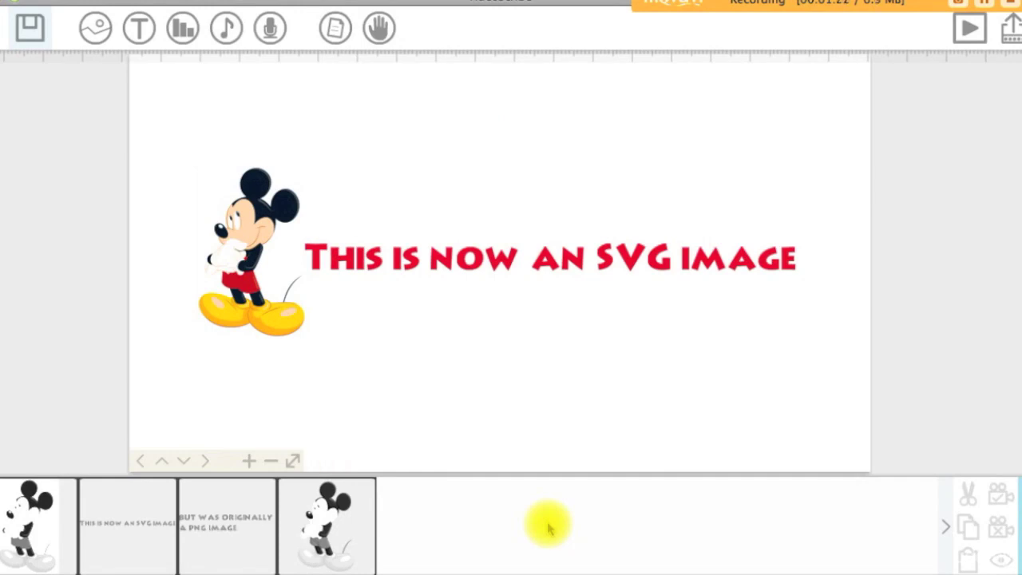
- In Inkscape, import Mickey_Mouse_PNG_Clipart_Image.png from the Documents folder
left_click(689, 567)
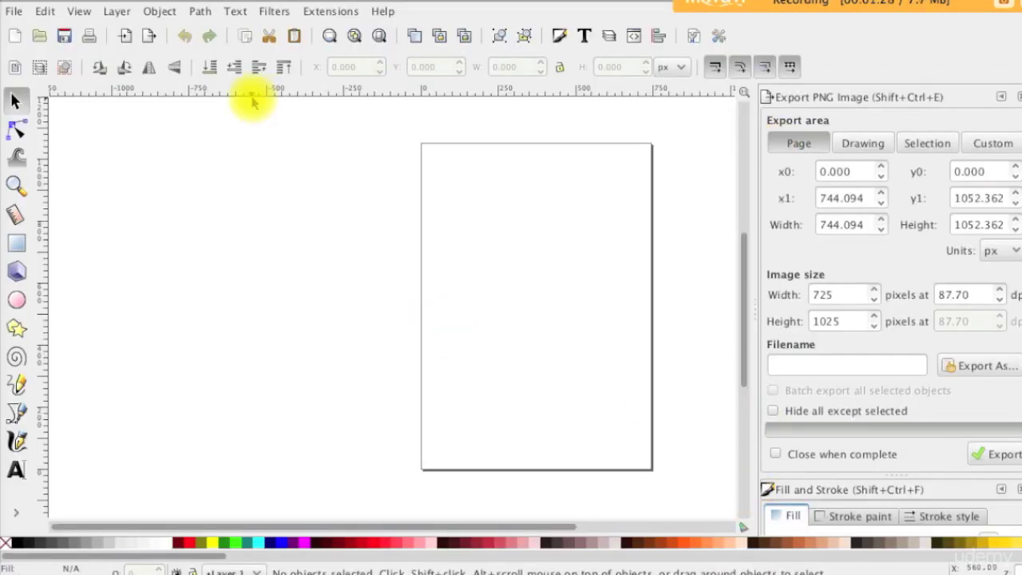
left_click(24, 15)
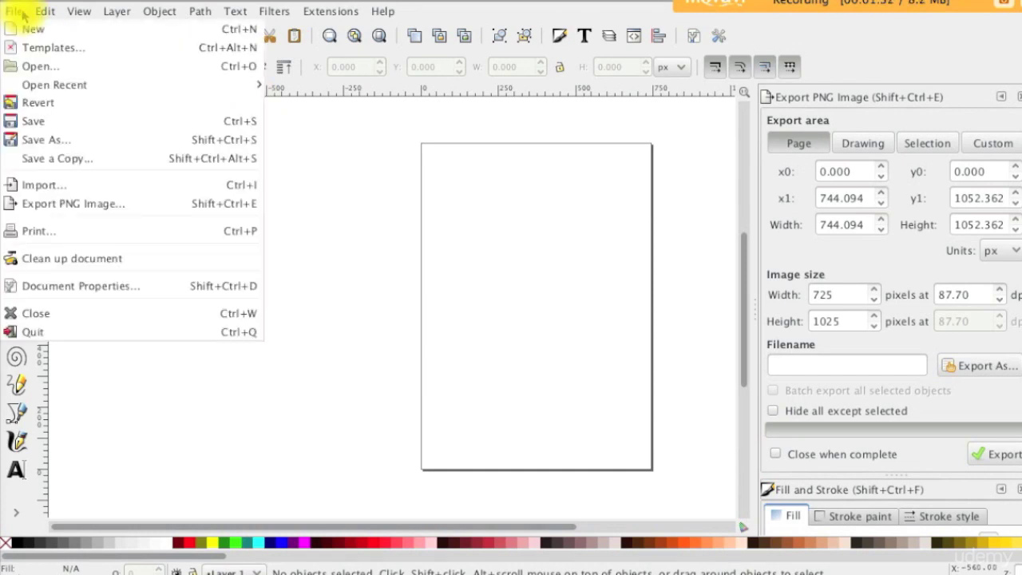
left_click(140, 190)
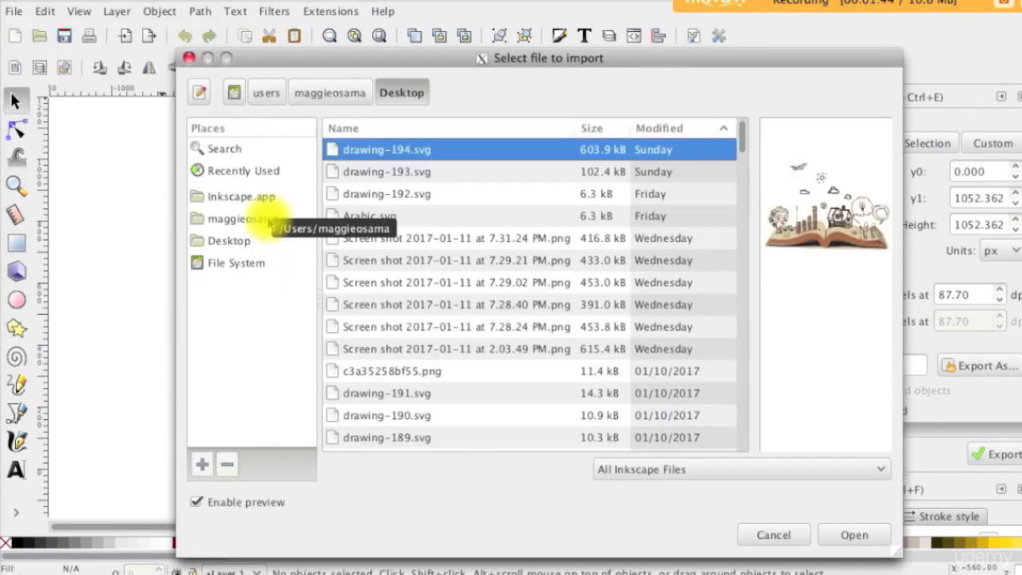
left_click(261, 217)
double_click(348, 209)
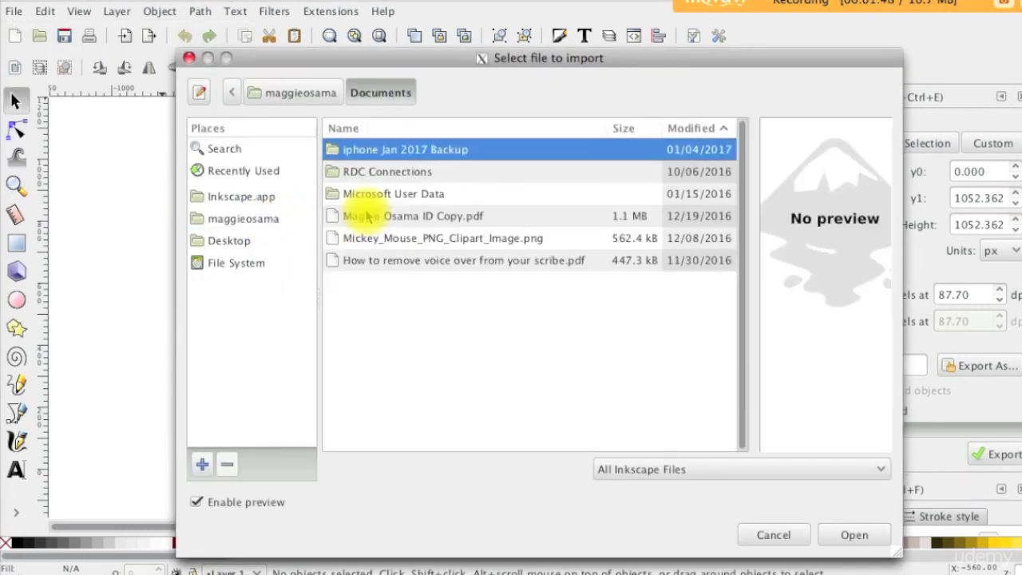
left_click(423, 238)
left_click(854, 536)
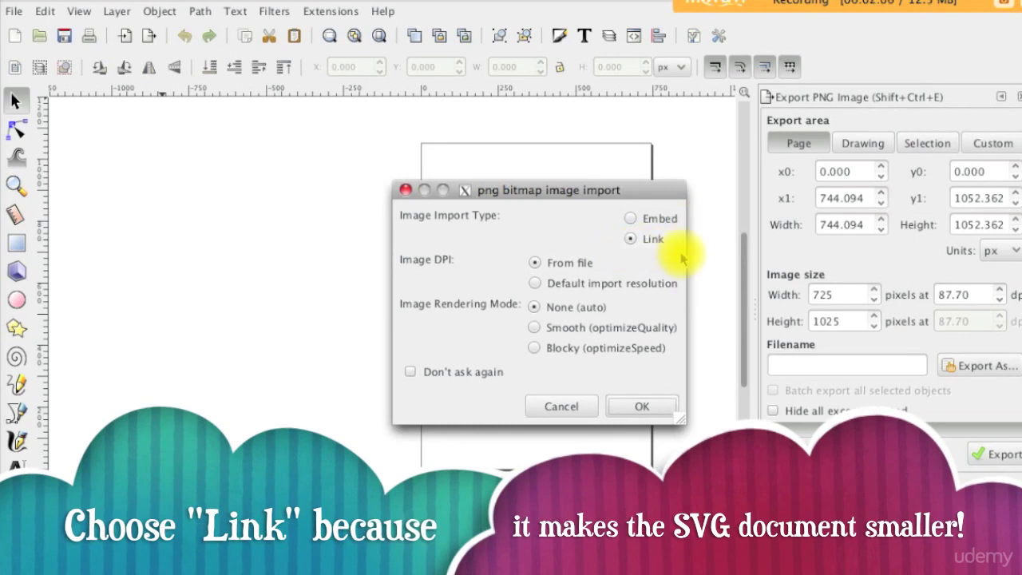
- Accept the Link import and resize Mickey to 664.857 × 1010.515 px inside the page
left_click(653, 408)
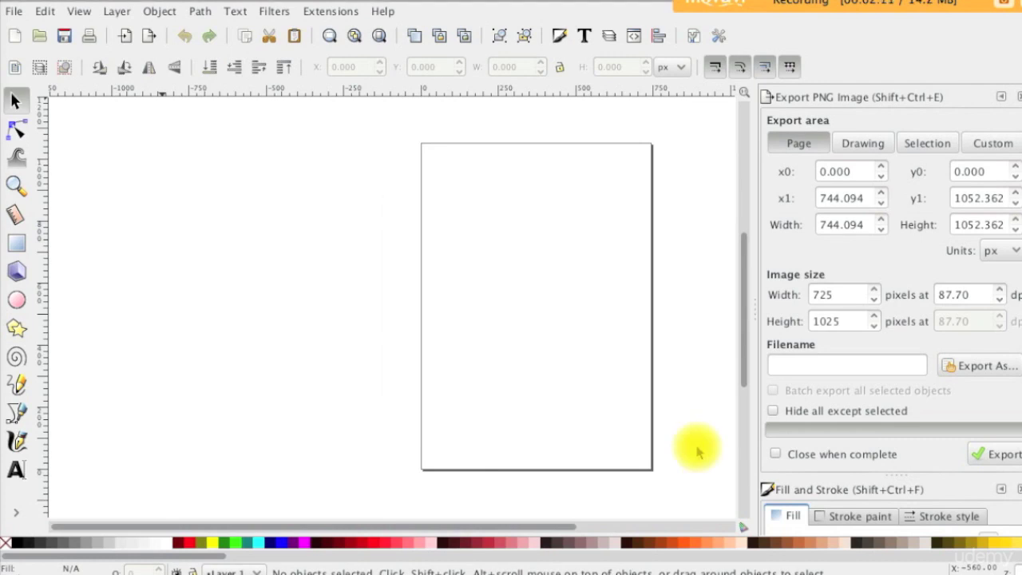
left_click_drag(696, 435, 468, 372)
left_click_drag(662, 475, 484, 205)
left_click_drag(577, 397, 607, 453)
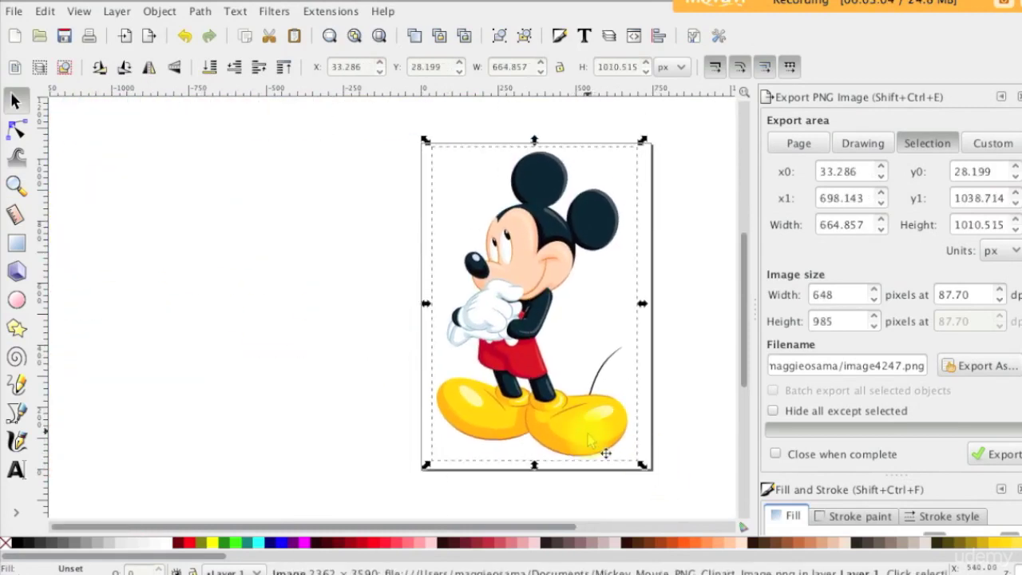
- Open Path > Trace Bitmap and move its dialog fully into view
left_click(201, 11)
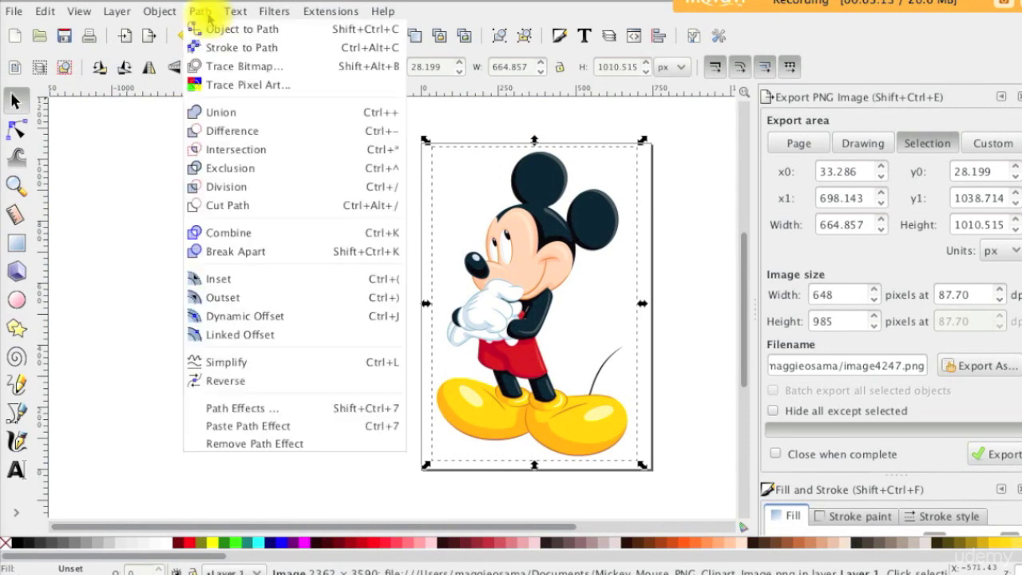
left_click(315, 73)
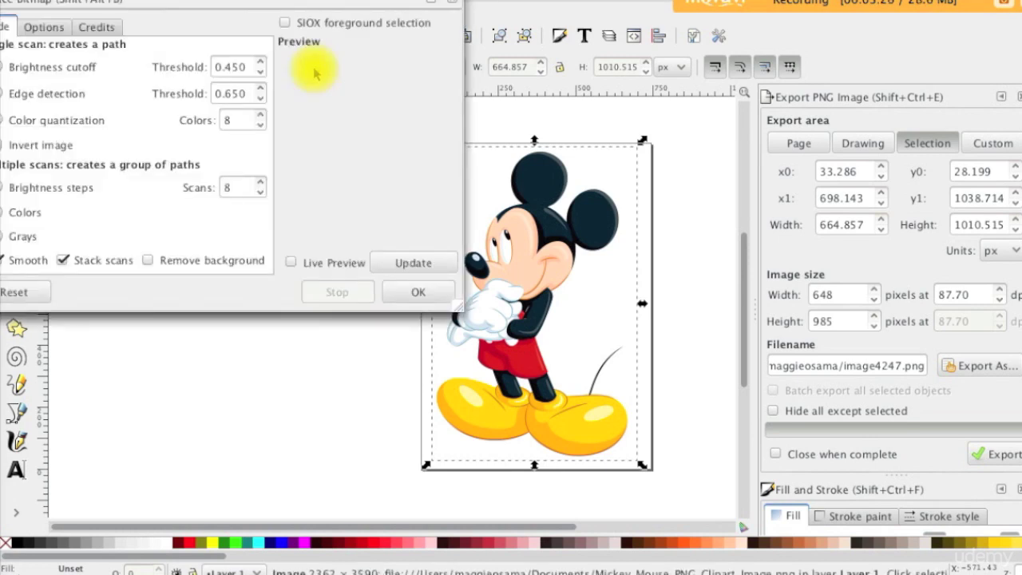
left_click_drag(312, 2, 403, 44)
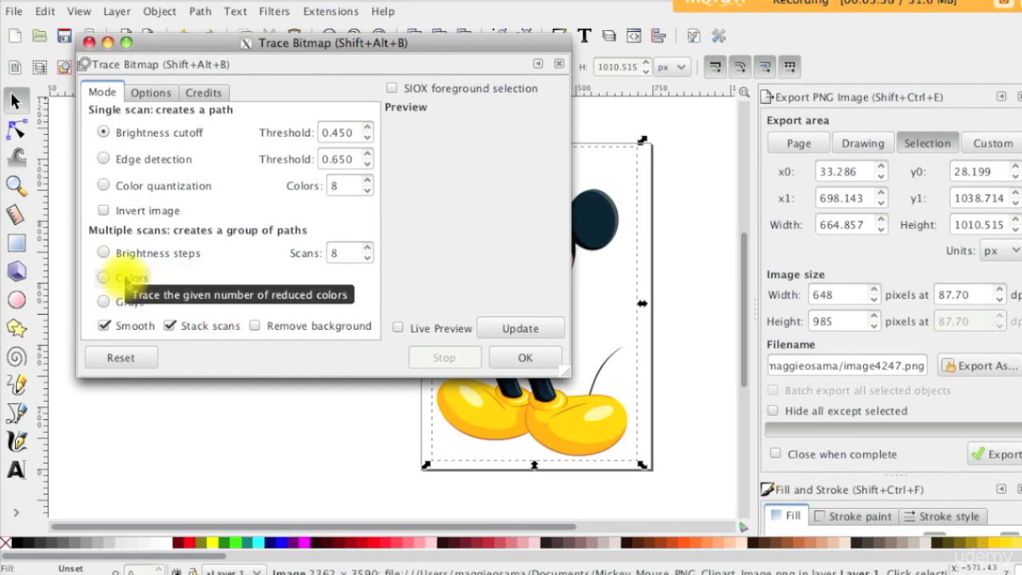
- Set Trace Bitmap to Colors mode with 8 scans and smoothing turned off
left_click(128, 277)
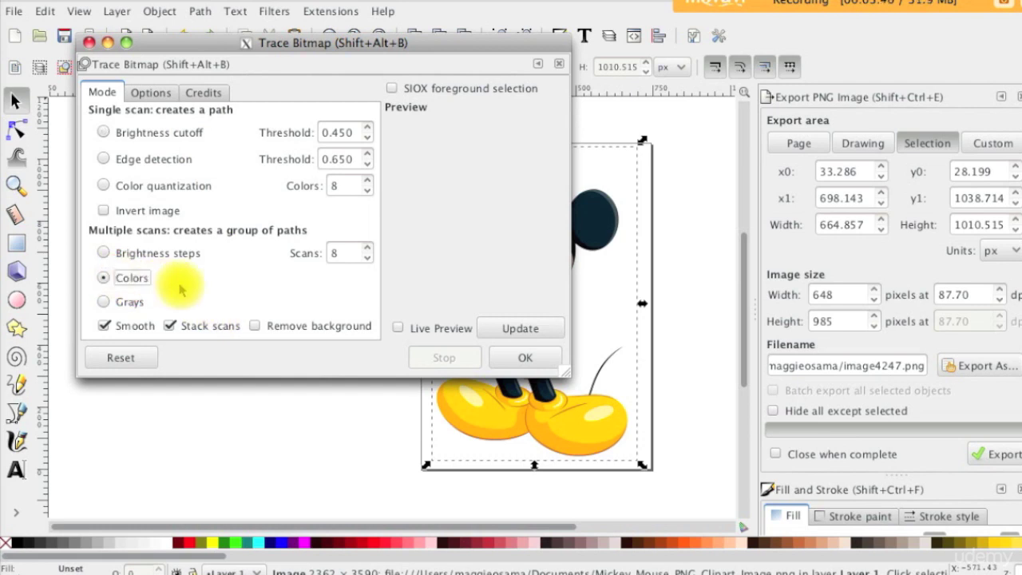
key("Tab")
key("Tab")
key("space")
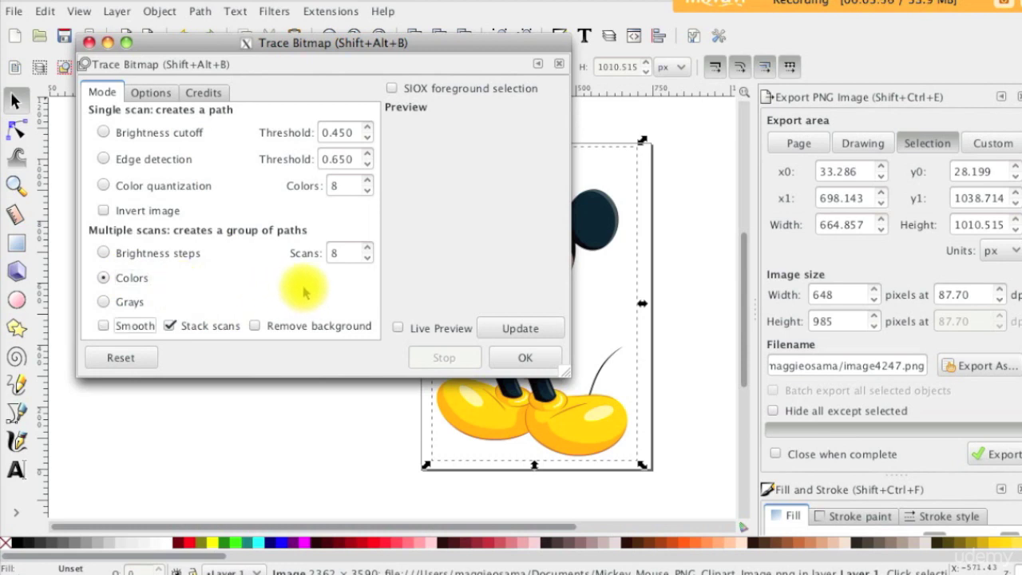
left_click(368, 248)
left_click(368, 248)
left_click(368, 248)
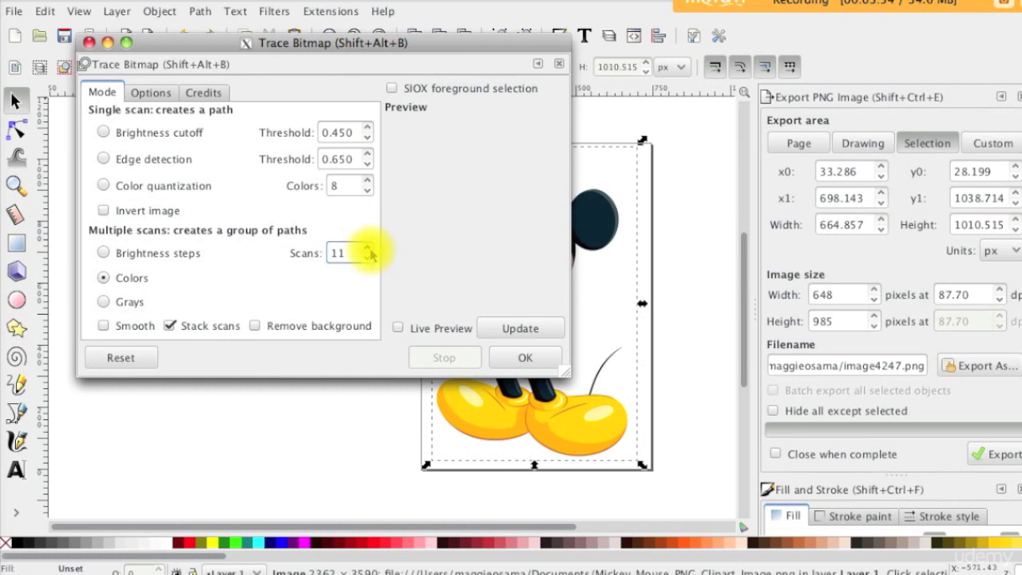
left_click(369, 249)
left_click(369, 249)
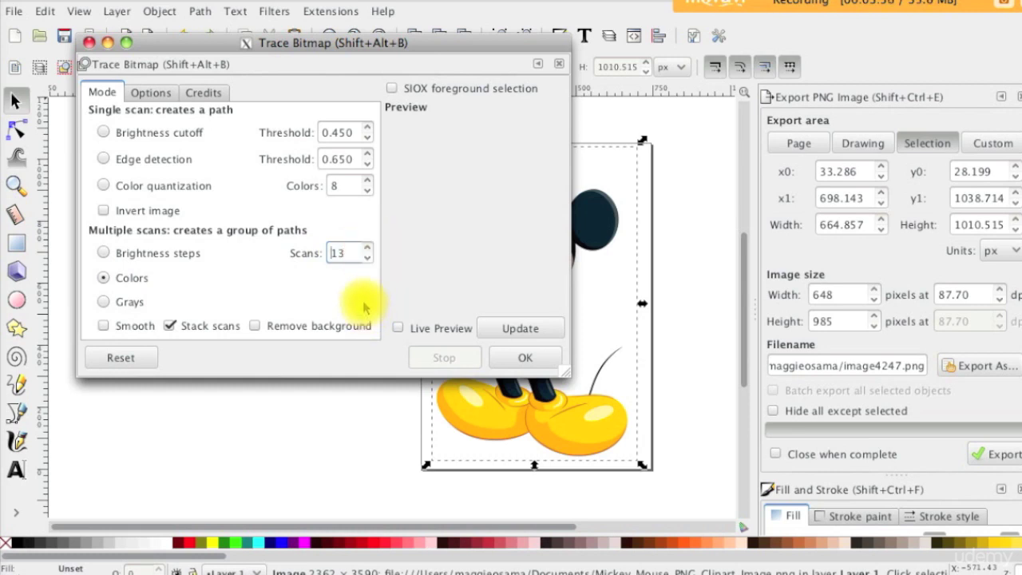
double_click(333, 252)
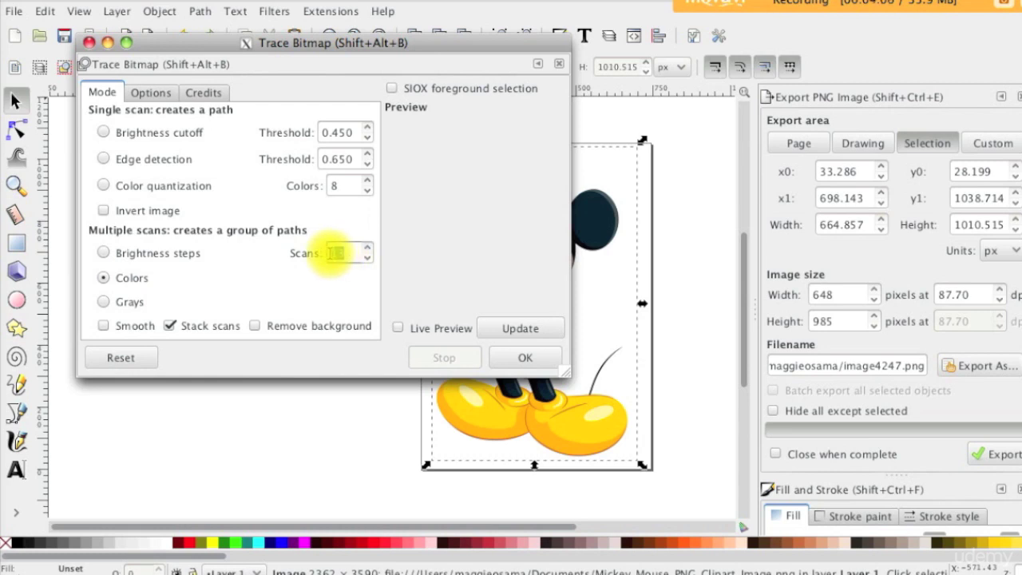
type("8")
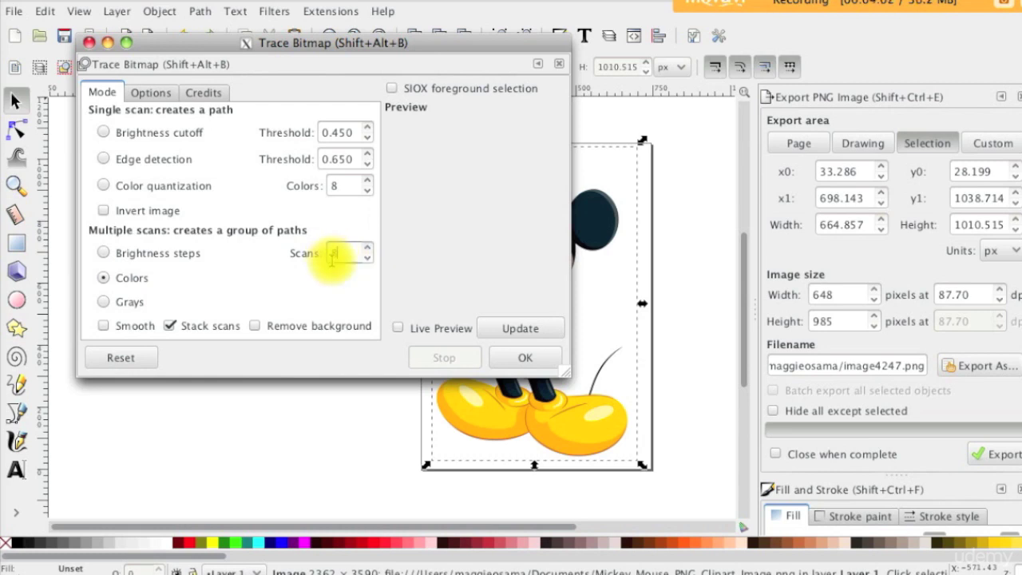
- Enable Remove background, update the preview and run the 8-colour trace
left_click(106, 325)
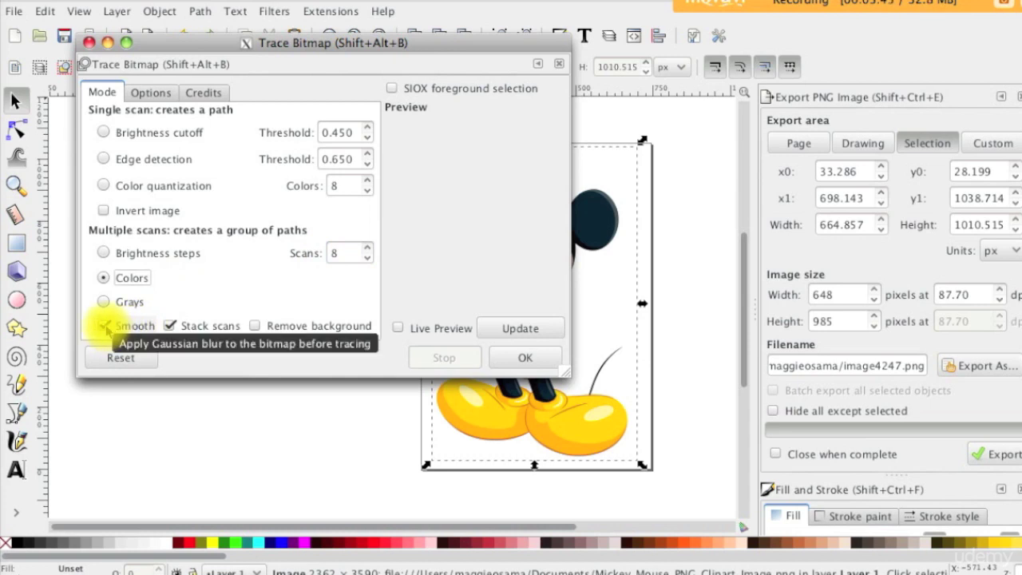
left_click(107, 327)
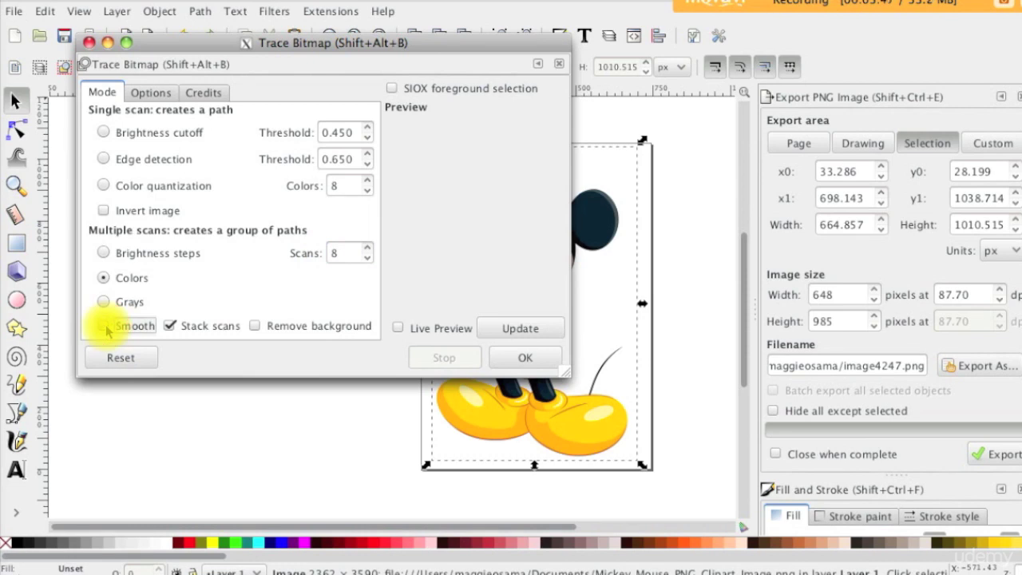
left_click(257, 327)
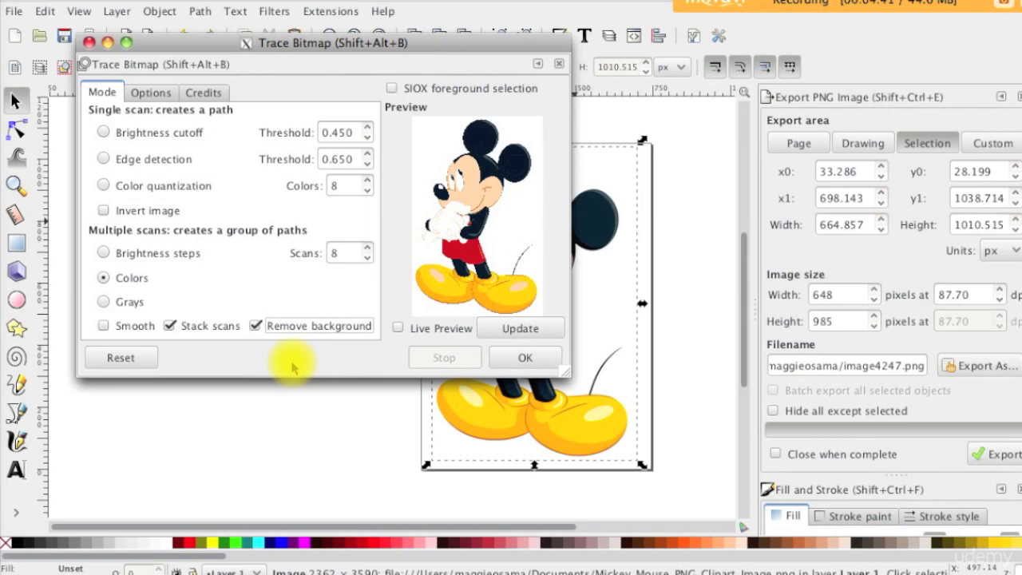
left_click(510, 336)
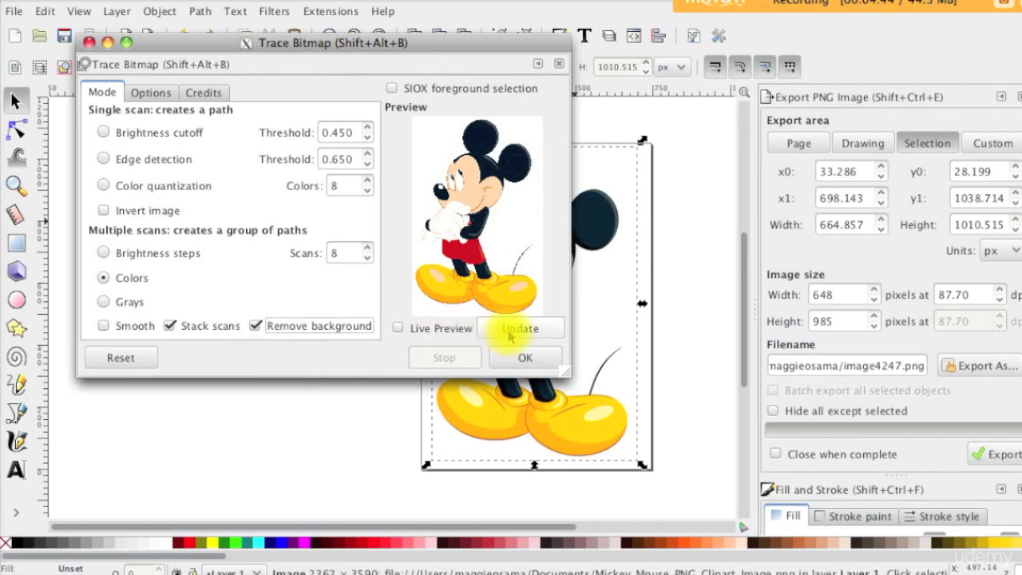
left_click(509, 337)
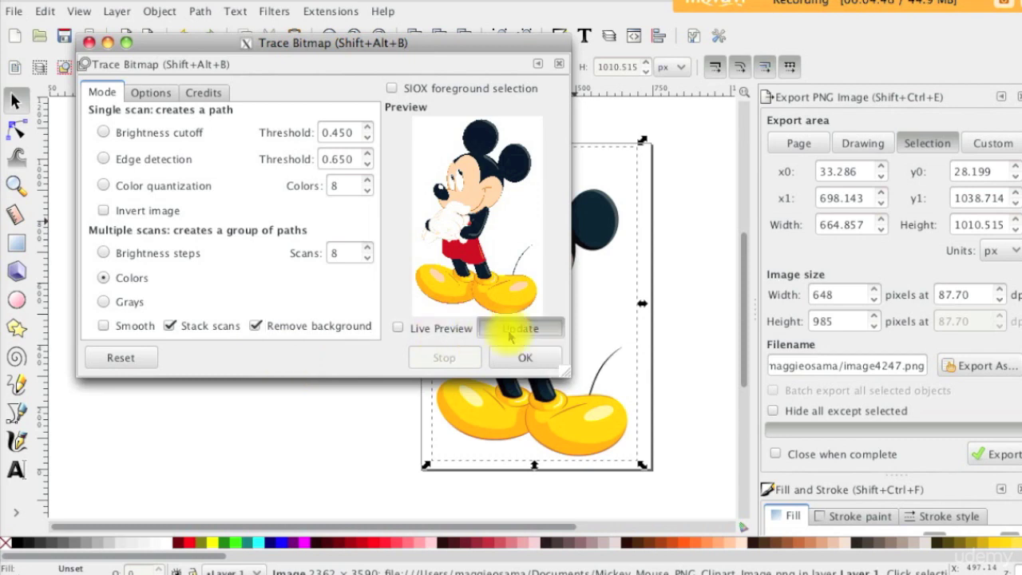
left_click(538, 354)
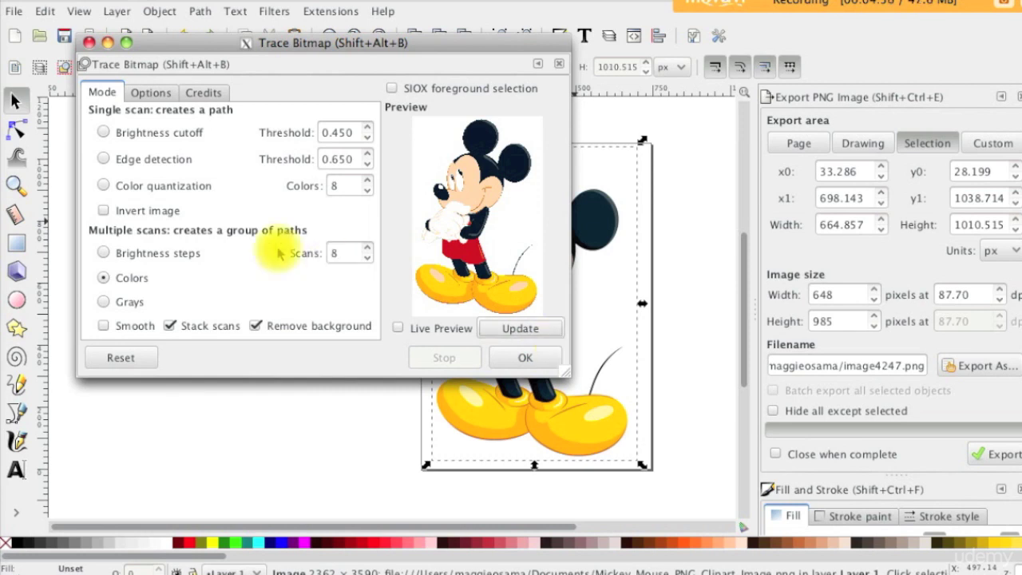
left_click(543, 363)
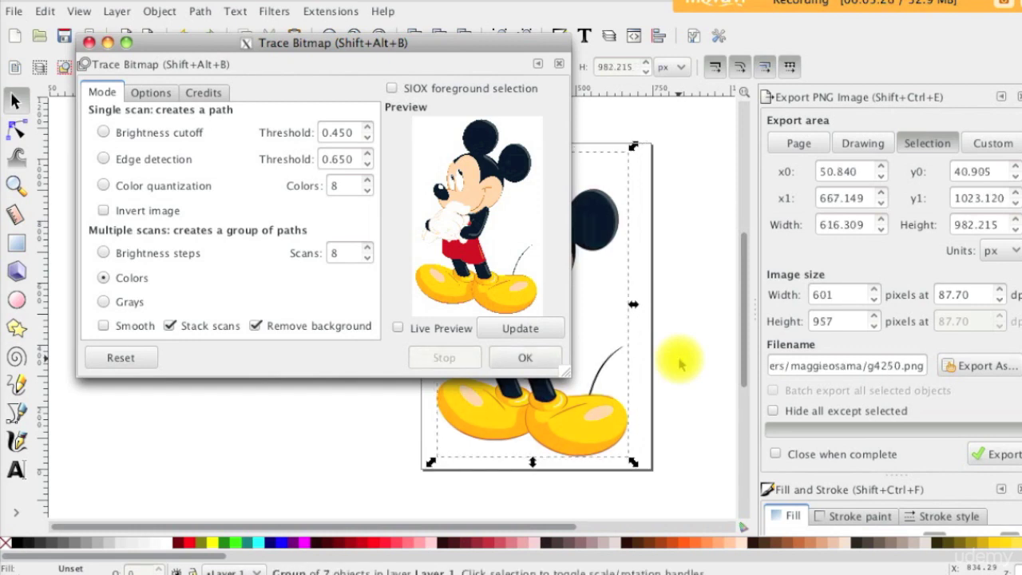
- Move the traced Mickey aside and delete the original bitmap underneath
left_click(89, 41)
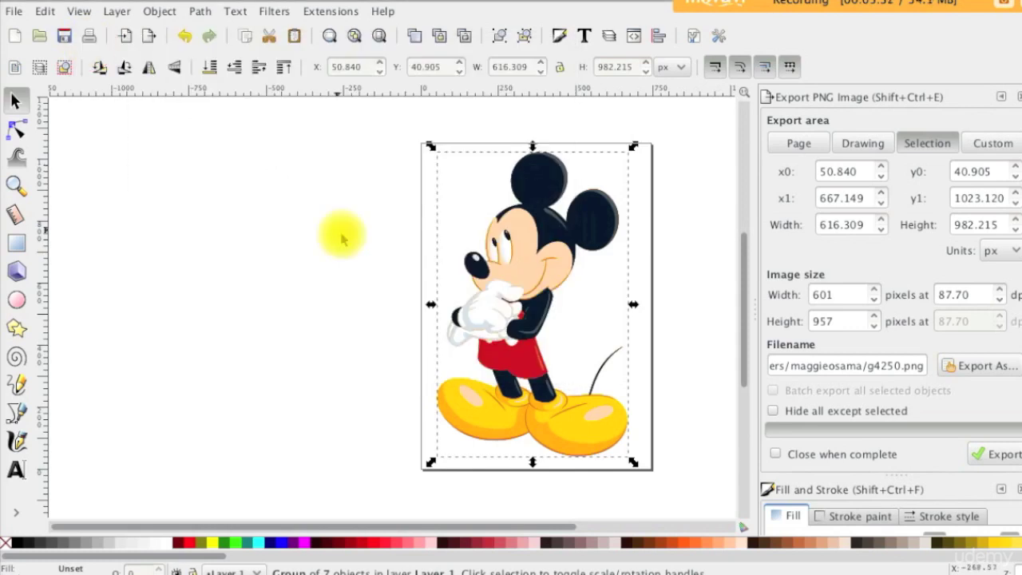
left_click_drag(472, 264, 352, 254)
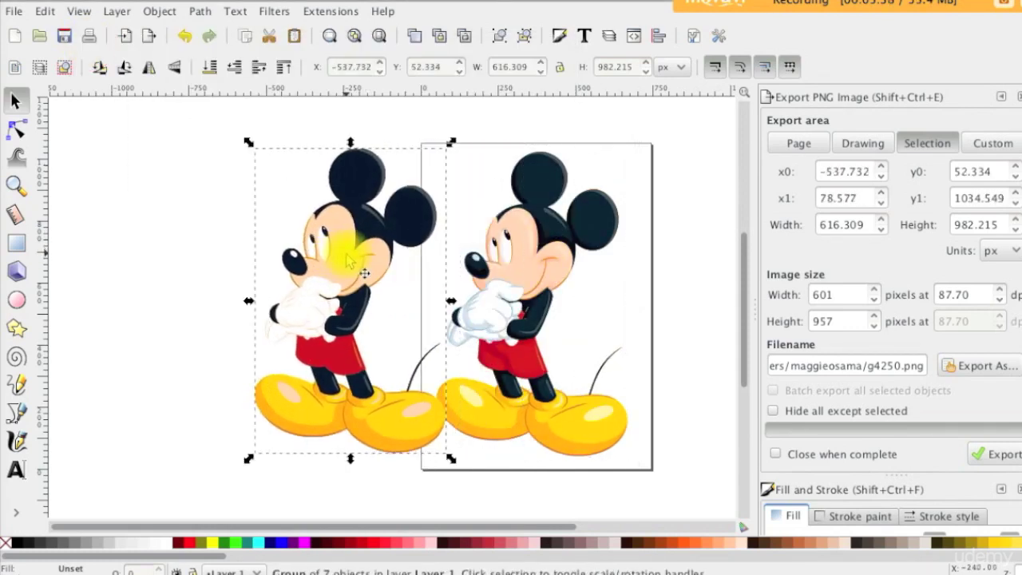
left_click(533, 273)
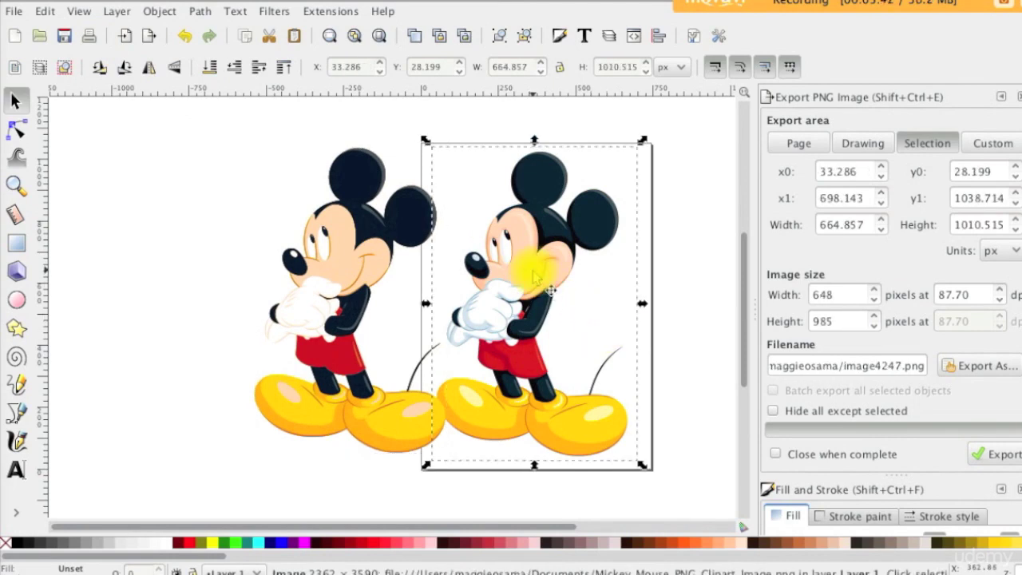
key("Delete")
- Move the traced Mickey back onto the page and ungroup it into 7 paths
left_click(344, 249)
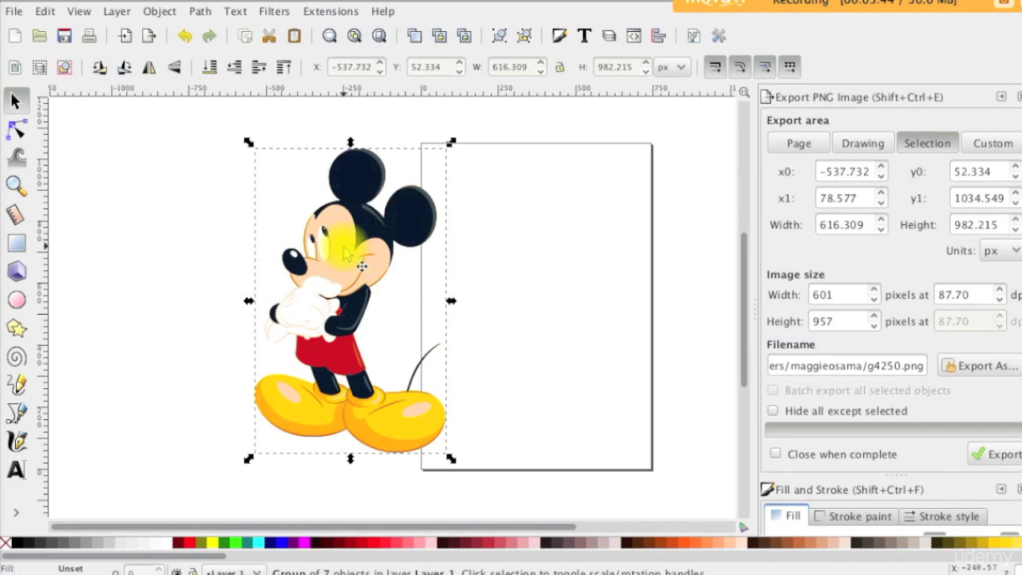
left_click_drag(344, 249, 535, 255)
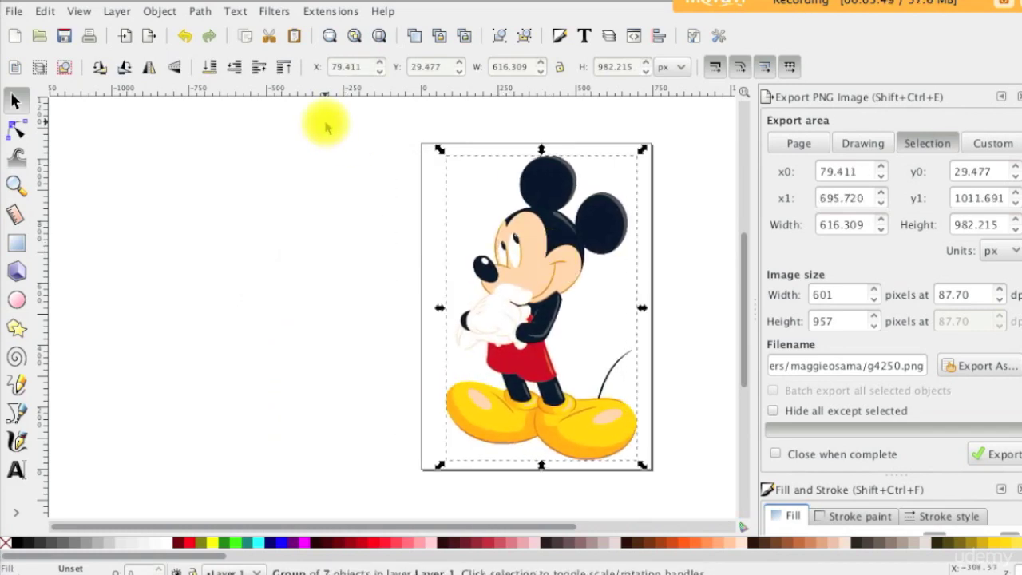
left_click(162, 11)
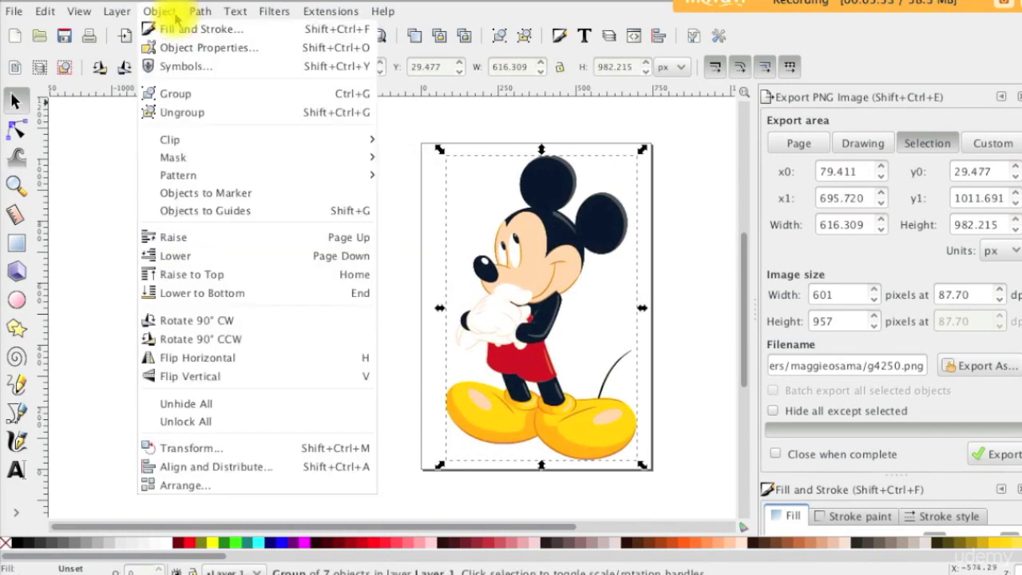
left_click(269, 116)
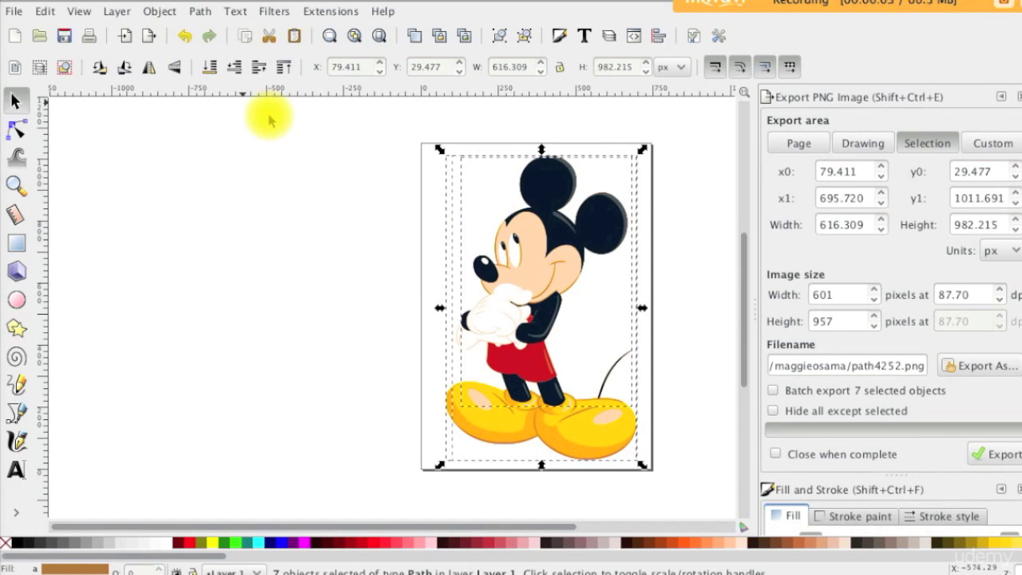
- Save the drawing as Optimized SVG 'mickey', accepting 5 significant digits for coordinates
left_click(14, 11)
left_click(69, 137)
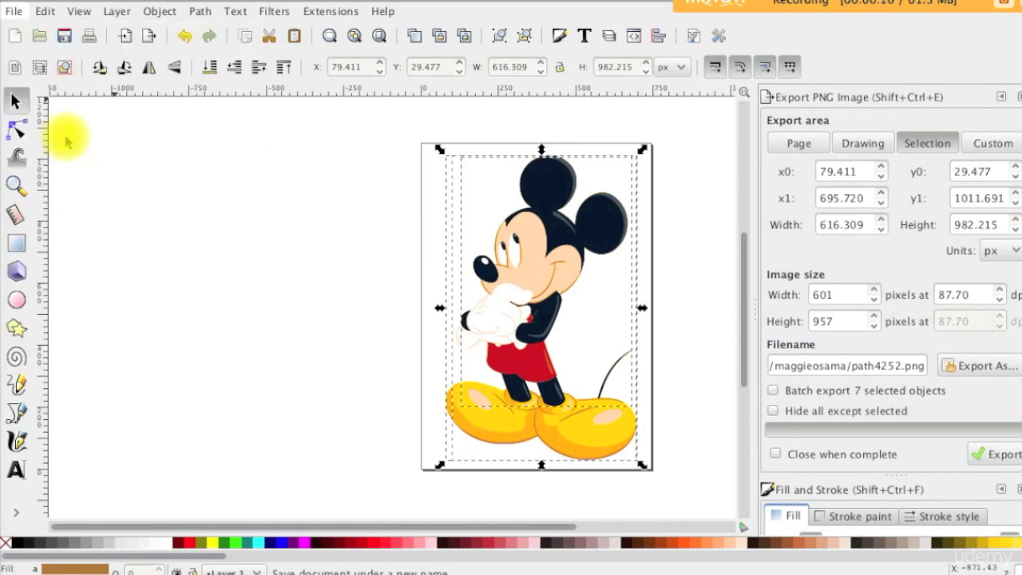
left_click(774, 492)
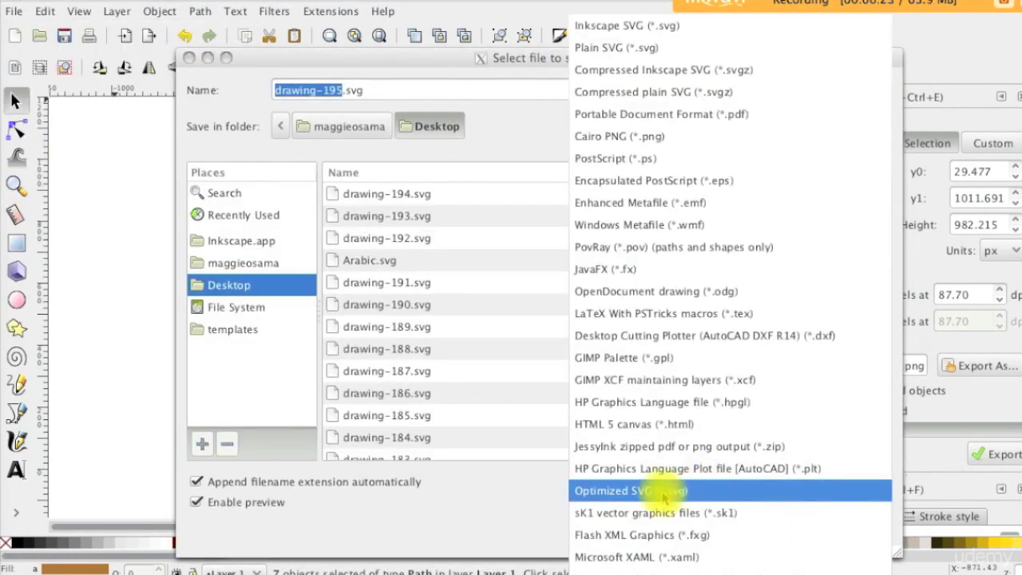
left_click(778, 491)
type("mickey")
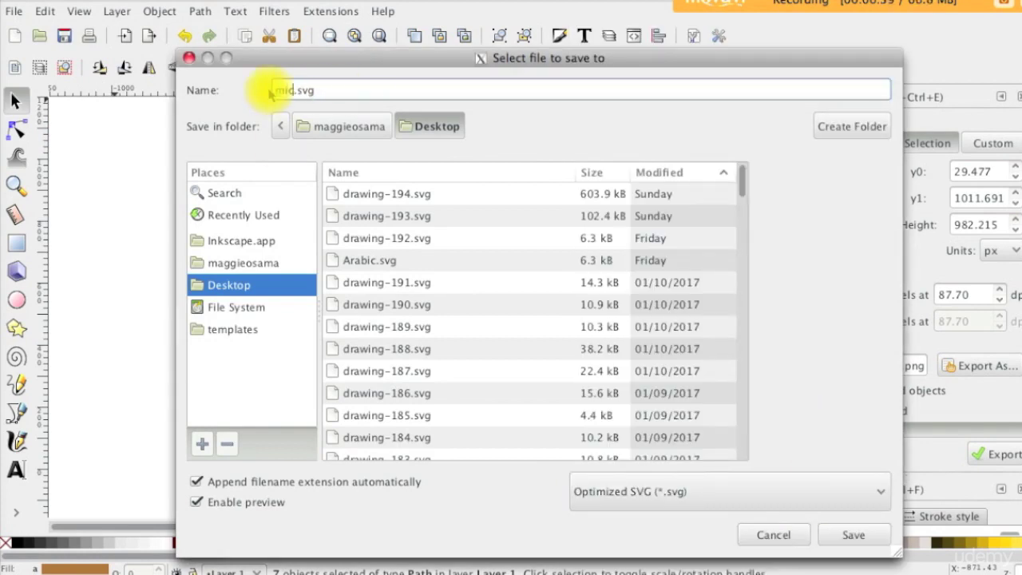
left_click(243, 262)
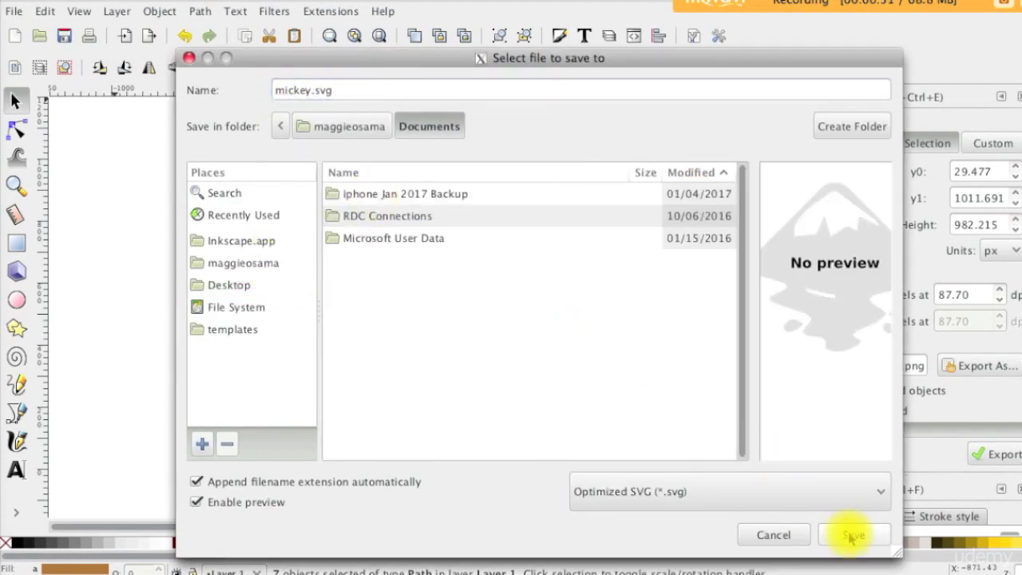
left_click(853, 535)
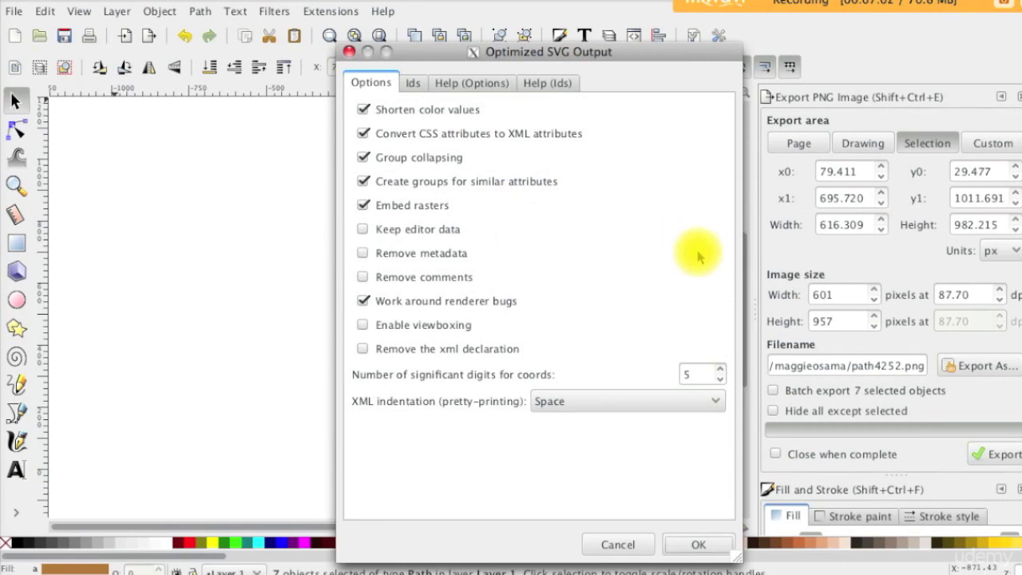
left_click(694, 546)
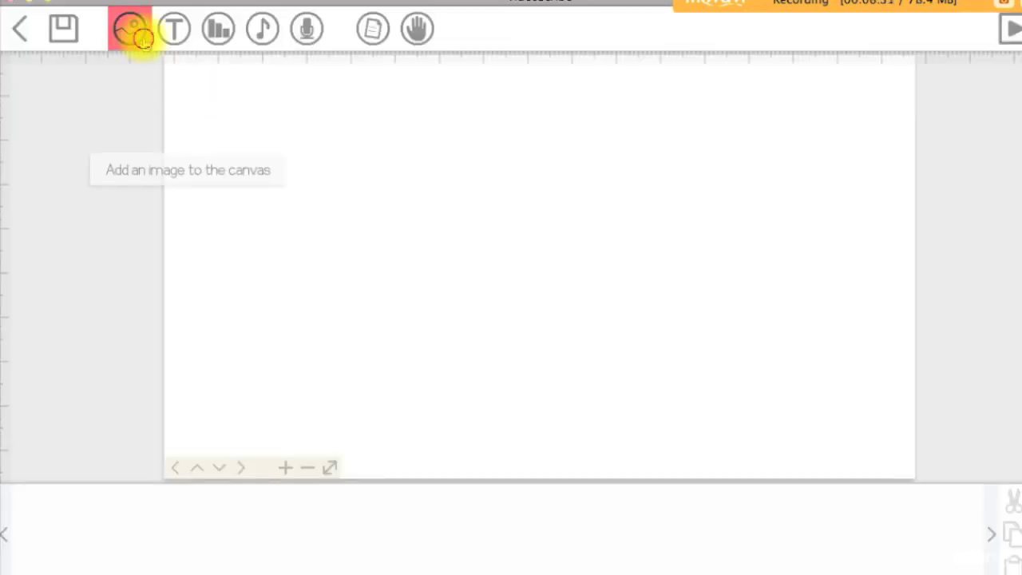
- Import mickey.svg in full colour, place it left on the canvas, and play the scribe
left_click(129, 31)
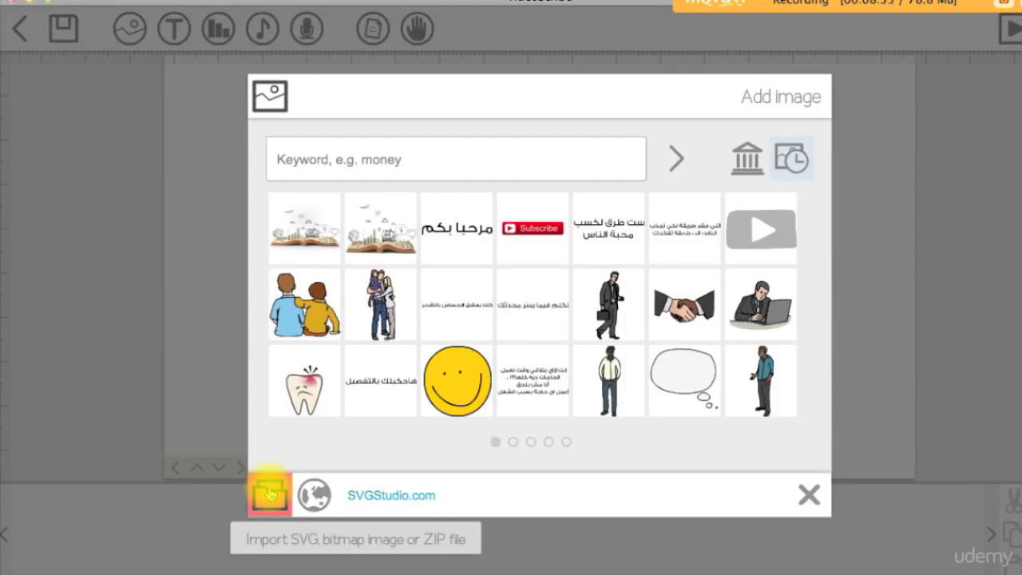
left_click(270, 493)
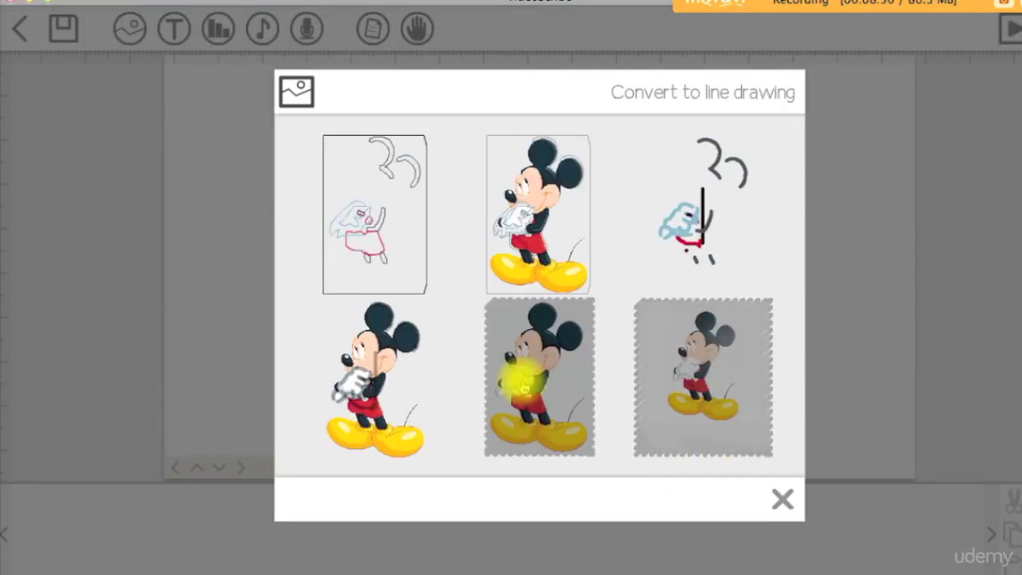
left_click(571, 445)
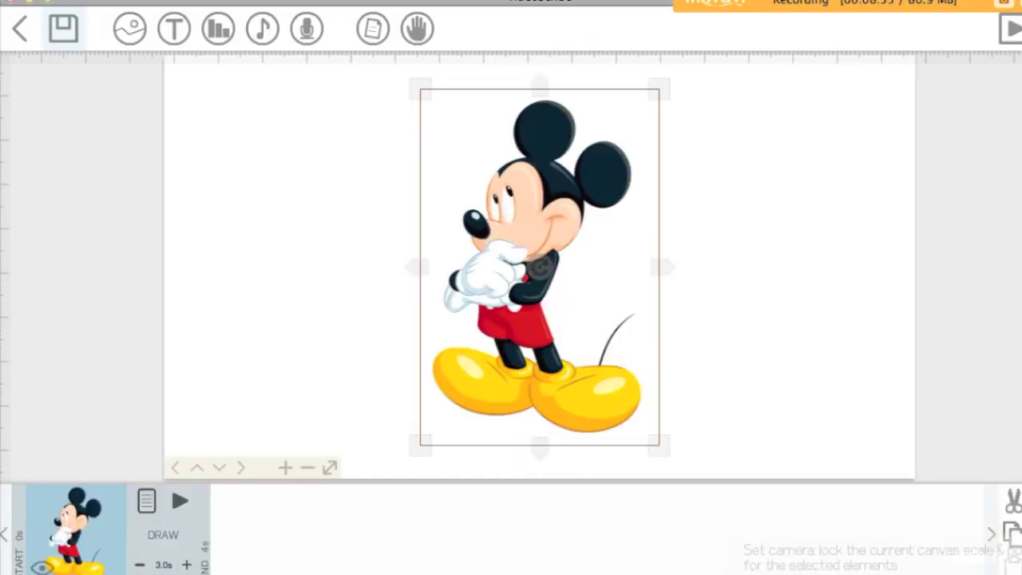
left_click_drag(570, 407, 391, 407)
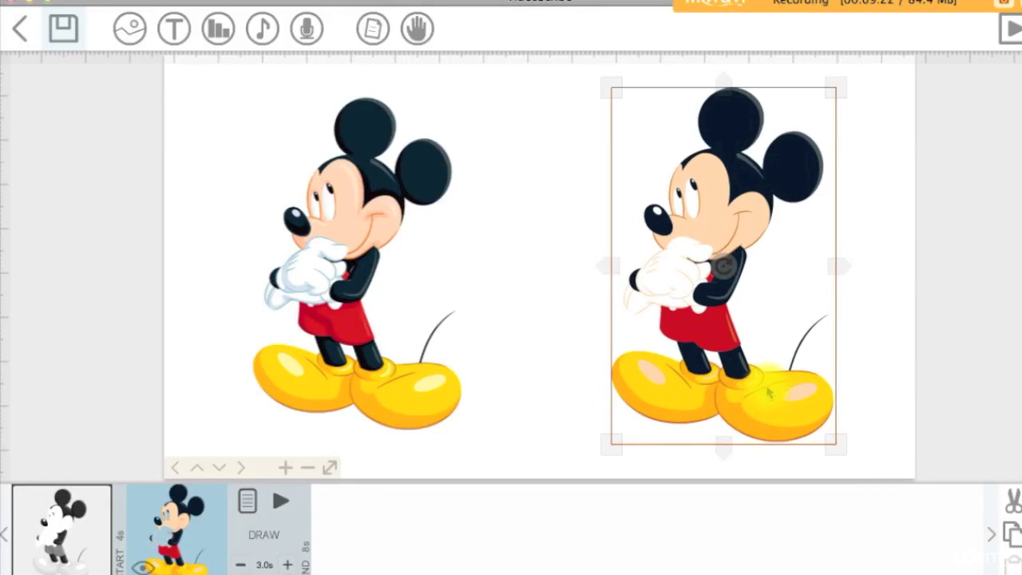
left_click(1010, 29)
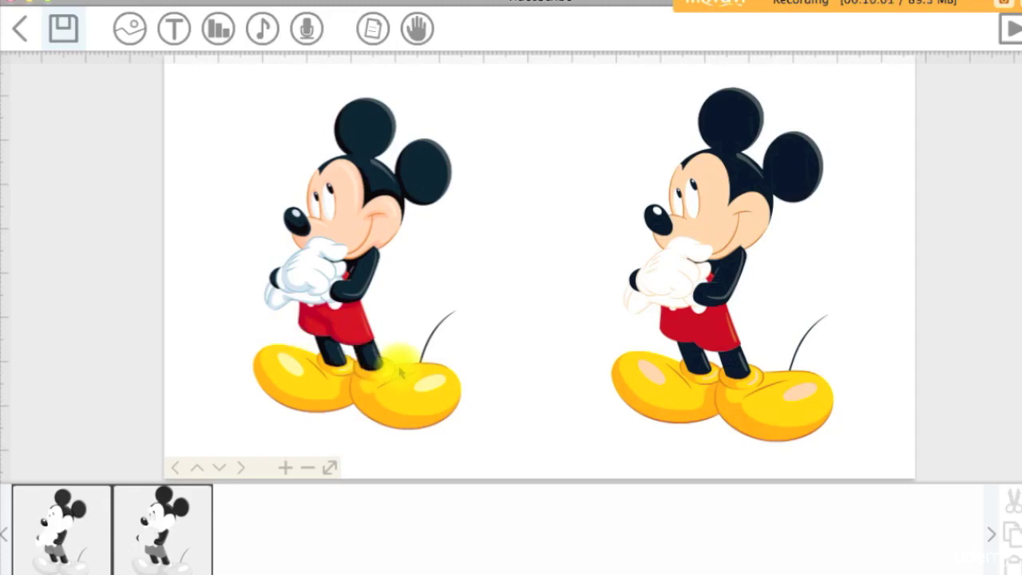
- Make the first Mickey Move In from the left edge over 3.0s with no hand
left_click(99, 515)
left_click(144, 499)
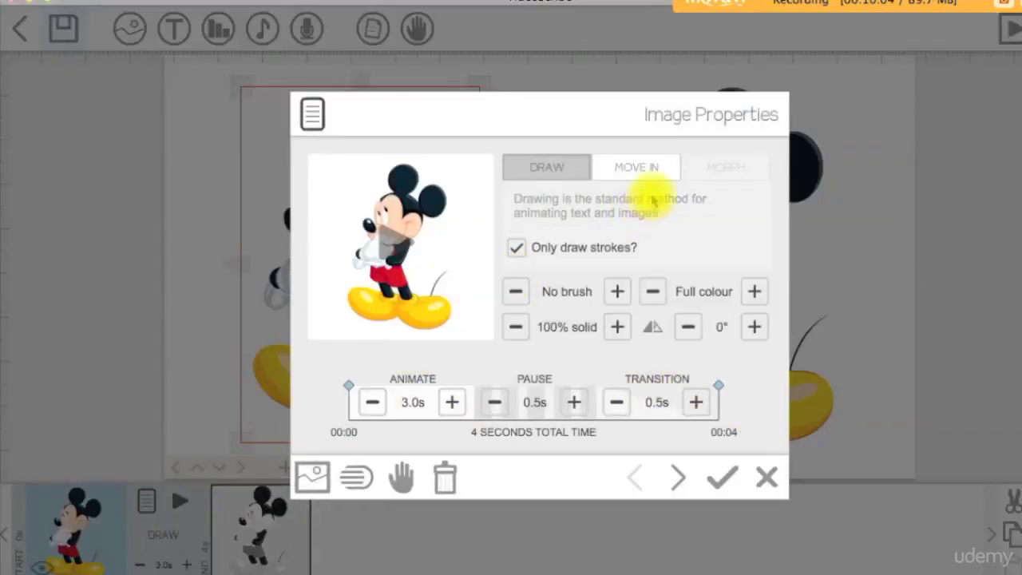
left_click(660, 182)
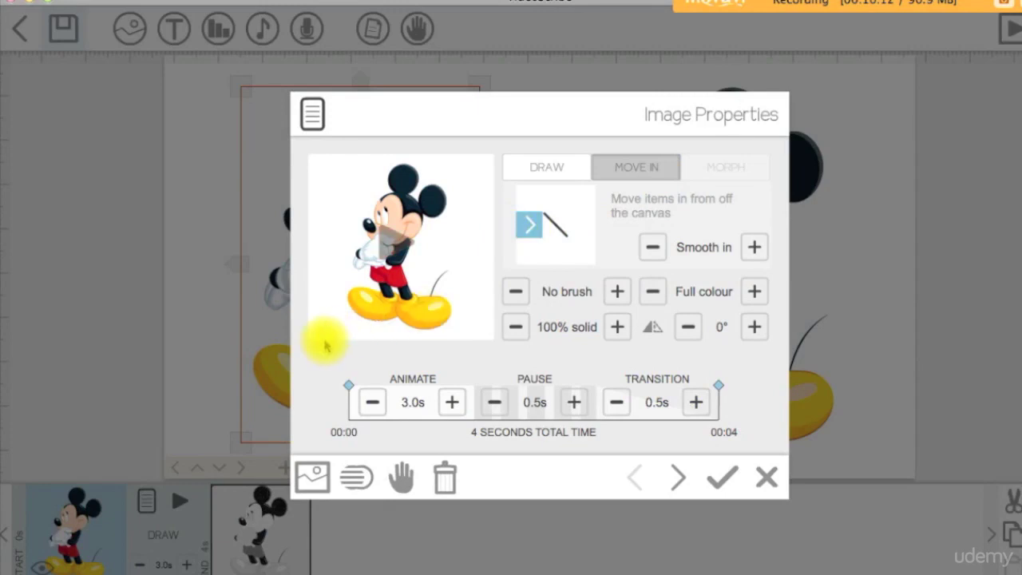
left_click(400, 477)
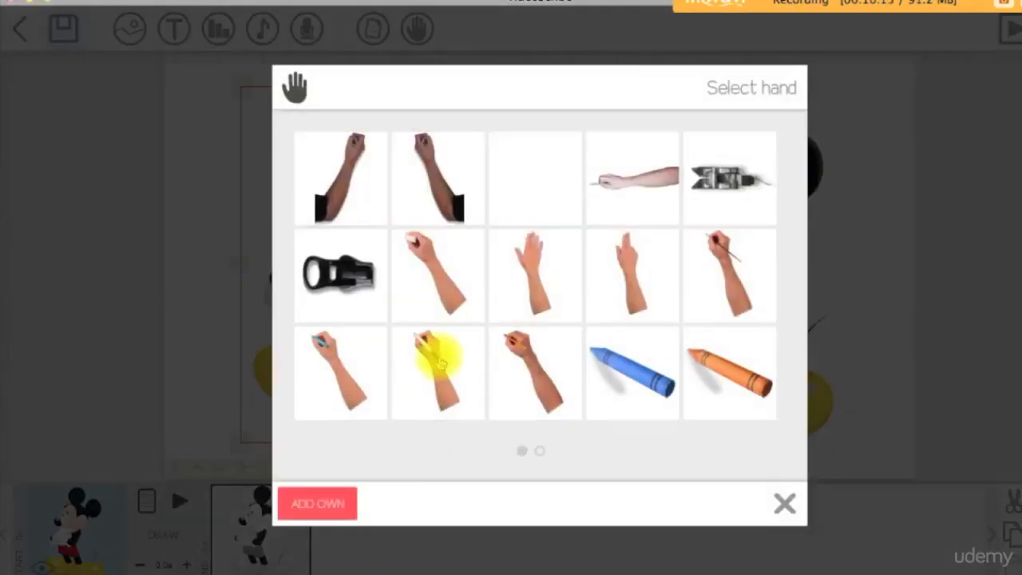
left_click(523, 186)
left_click(746, 484)
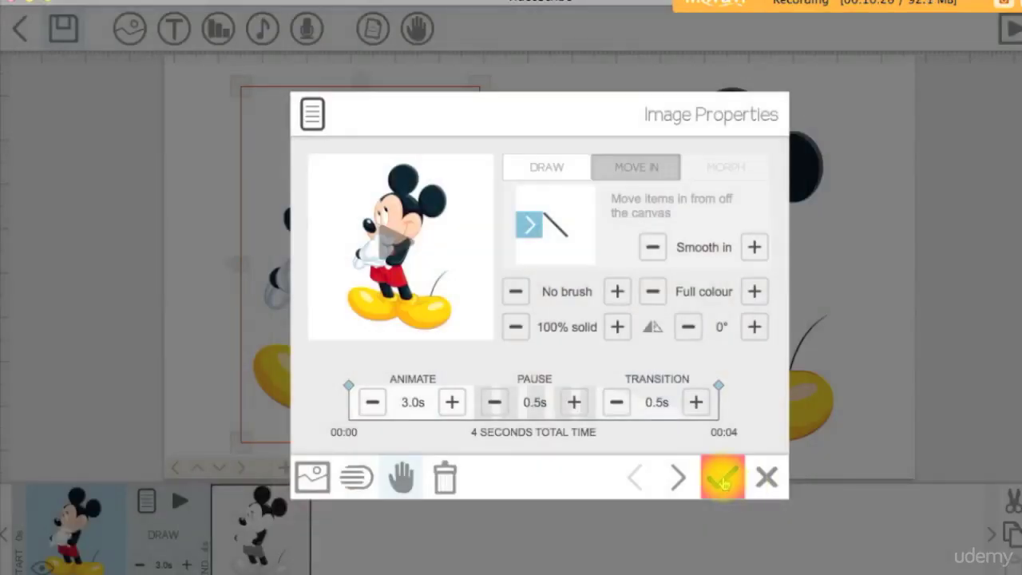